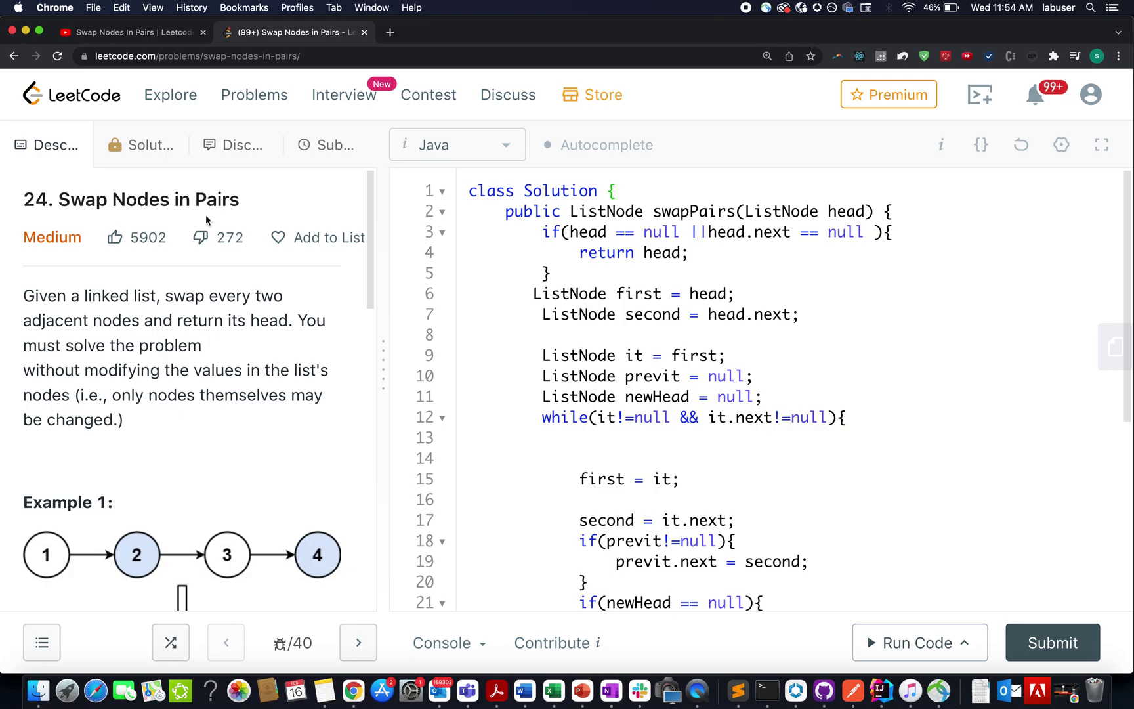
Highlight 'linked list', 'nodes', and 'modifying the values' in the problem statement
drag(92, 296, 136, 297)
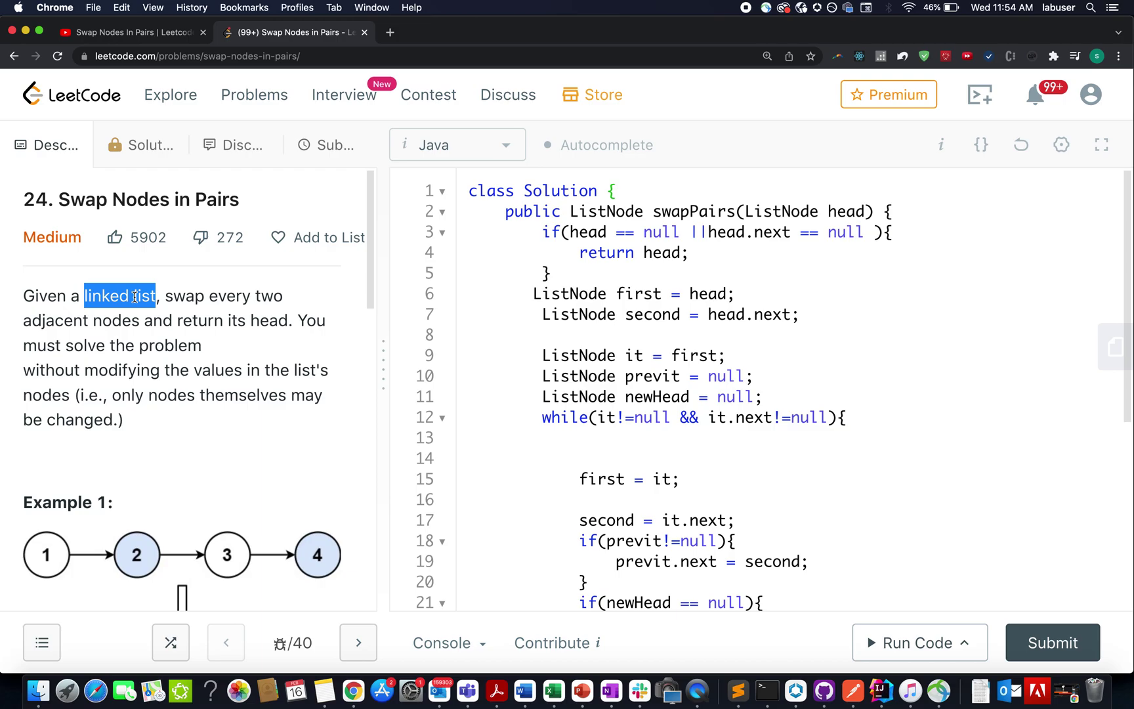
click(108, 321)
drag(107, 321, 161, 320)
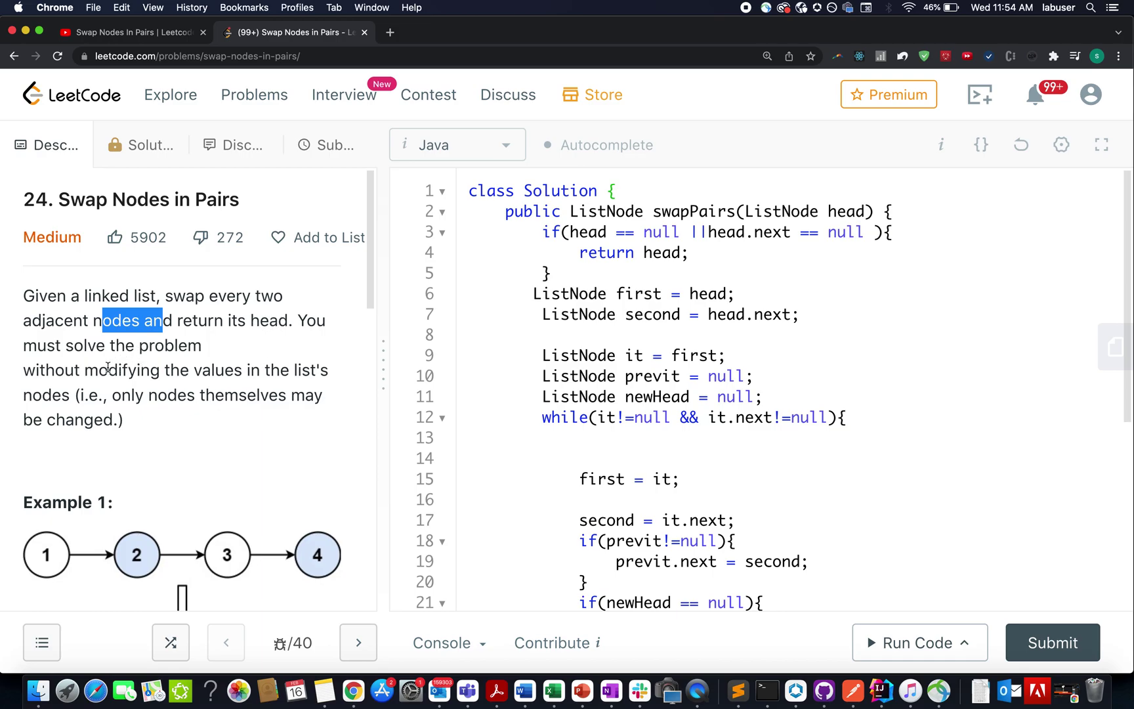
double_click(138, 371)
drag(137, 371, 240, 373)
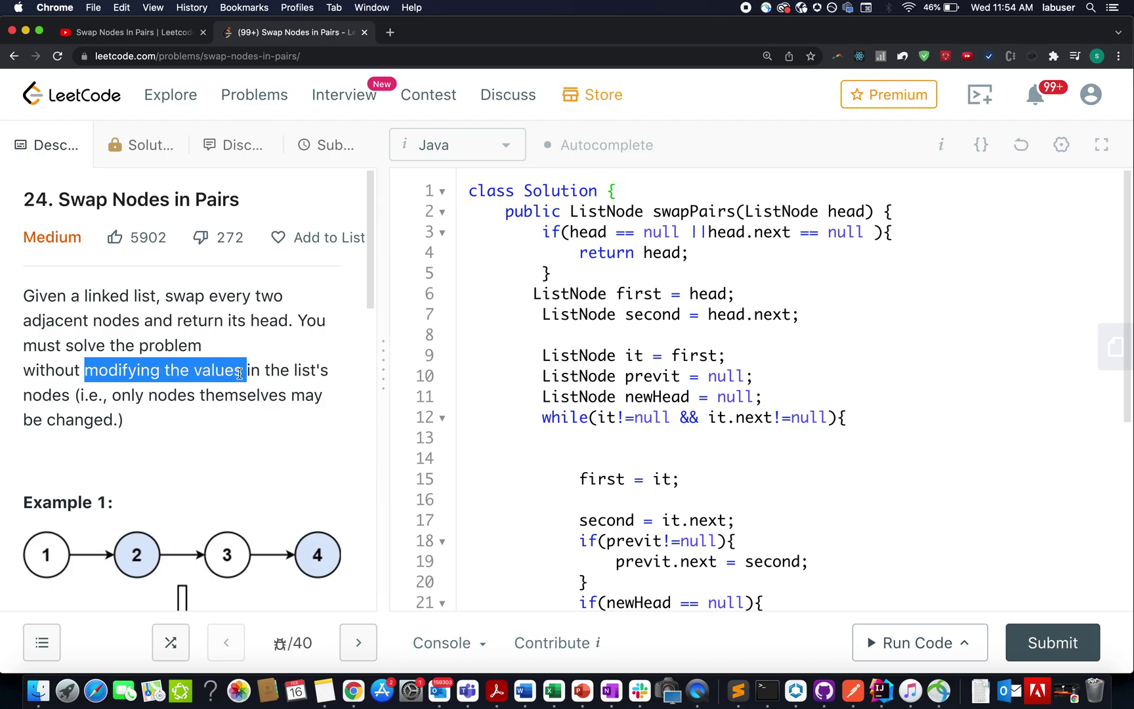
scroll(162, 411, down, 5)
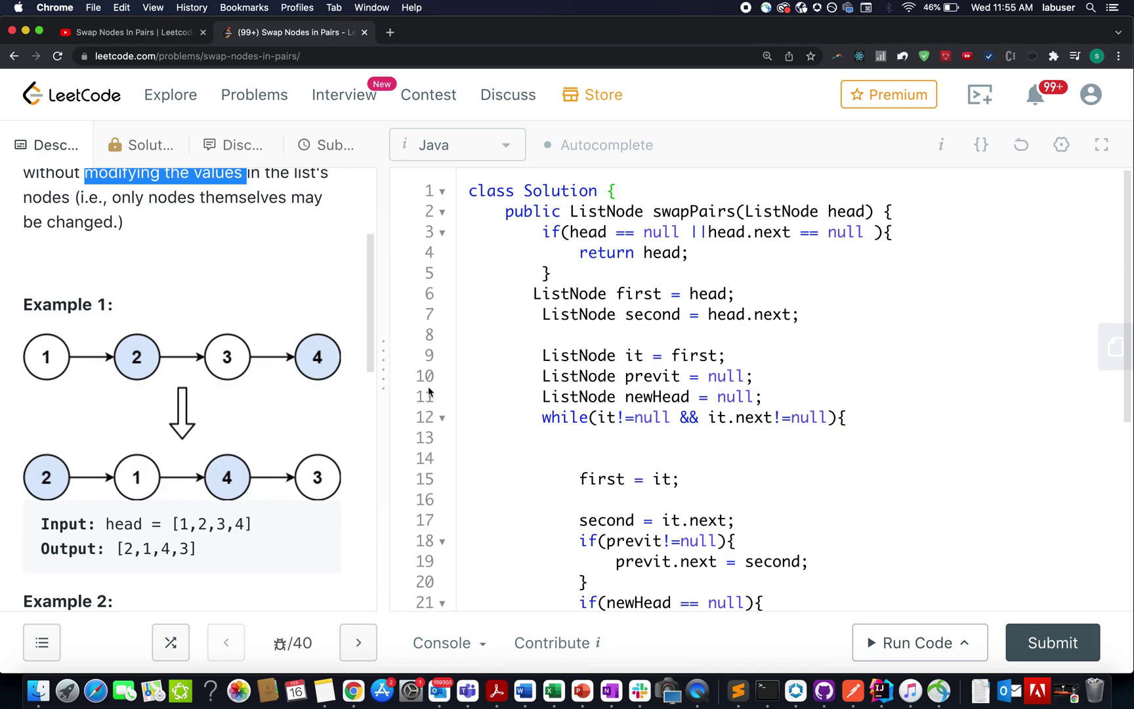
Switch to the earlier Swap Nodes in Pairs YouTube video
click(155, 41)
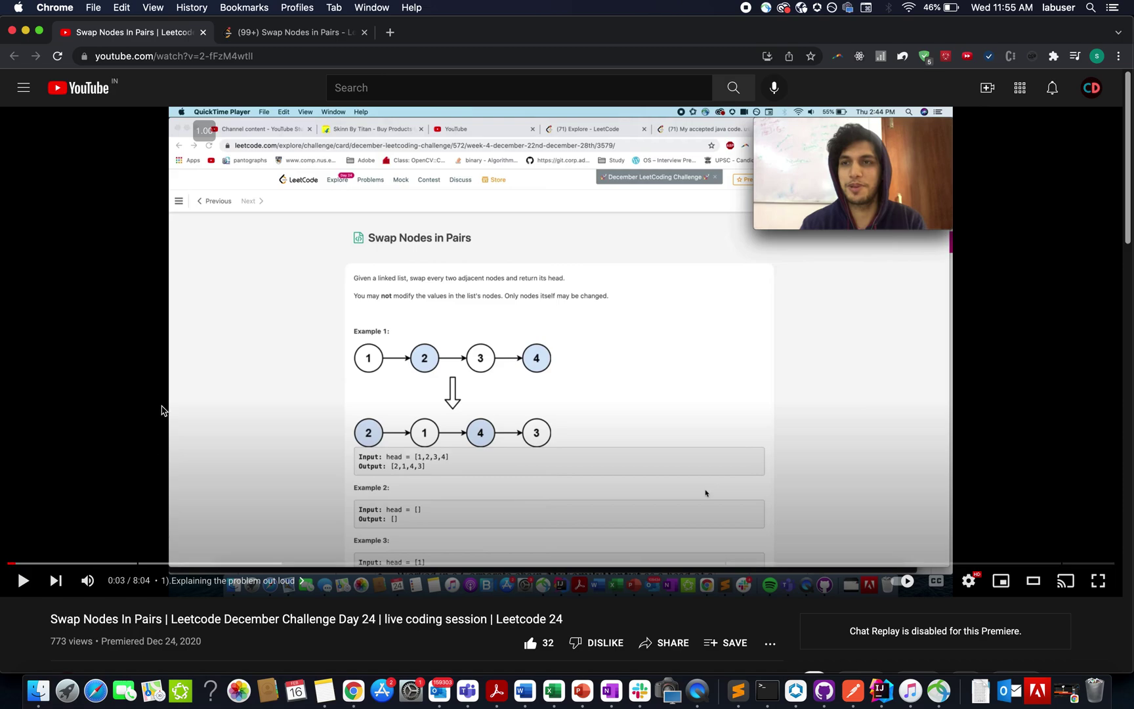
scroll(178, 496, down, 1)
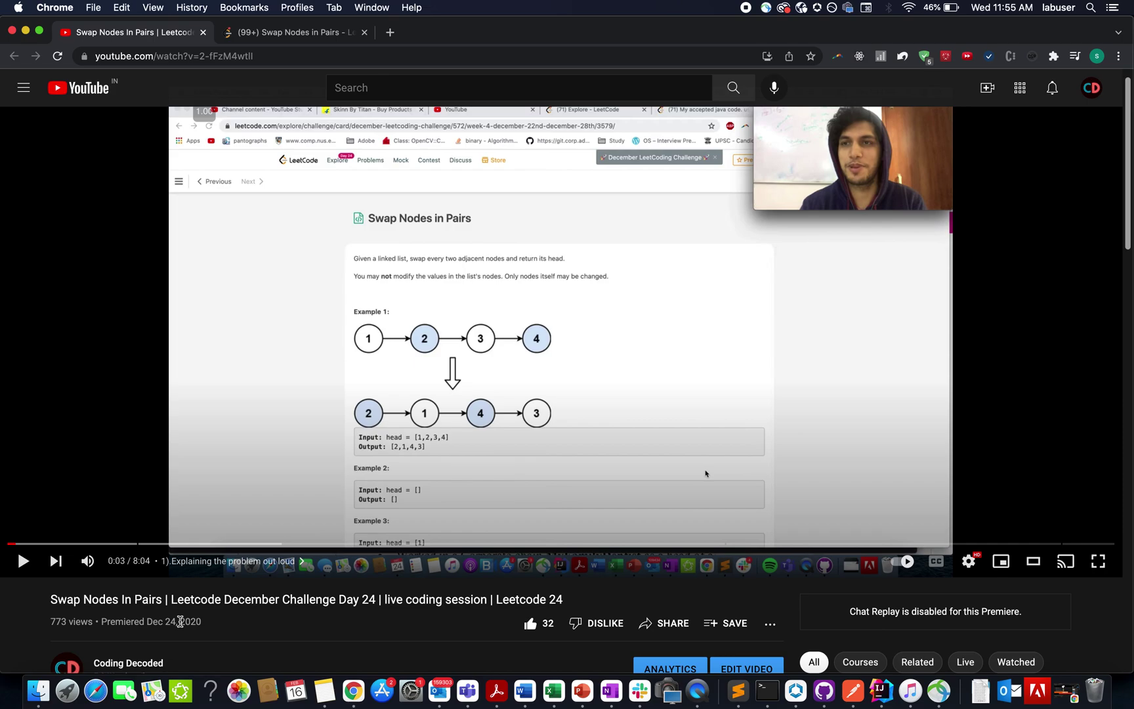
scroll(180, 621, up, 1)
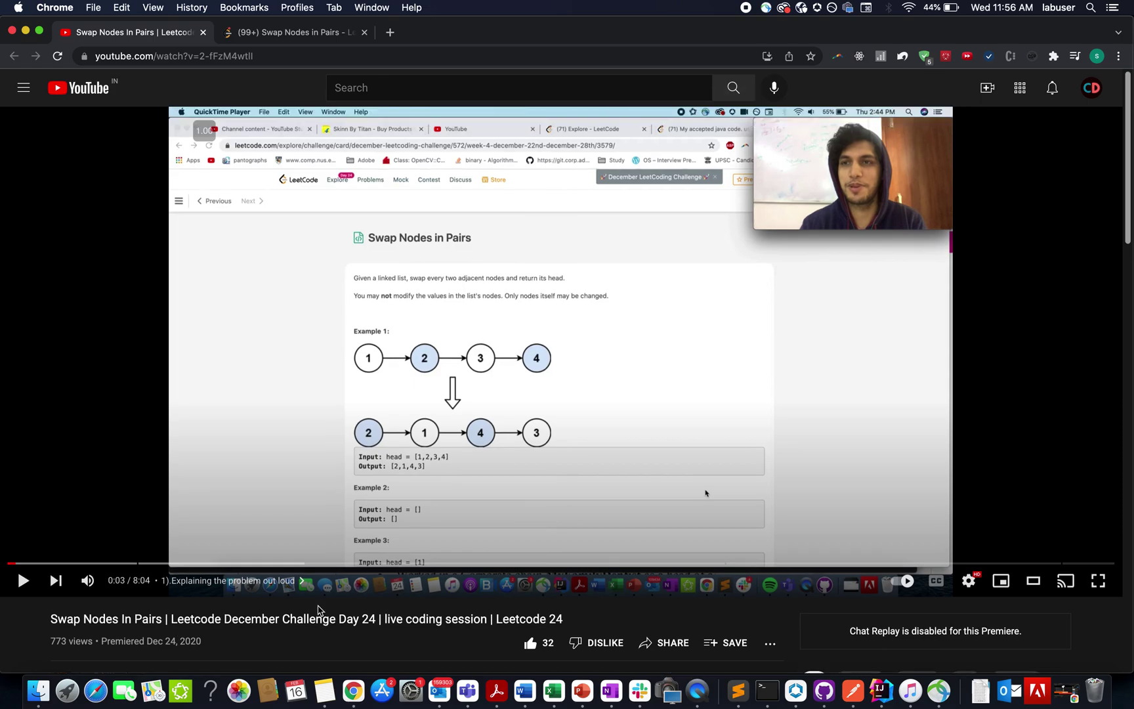